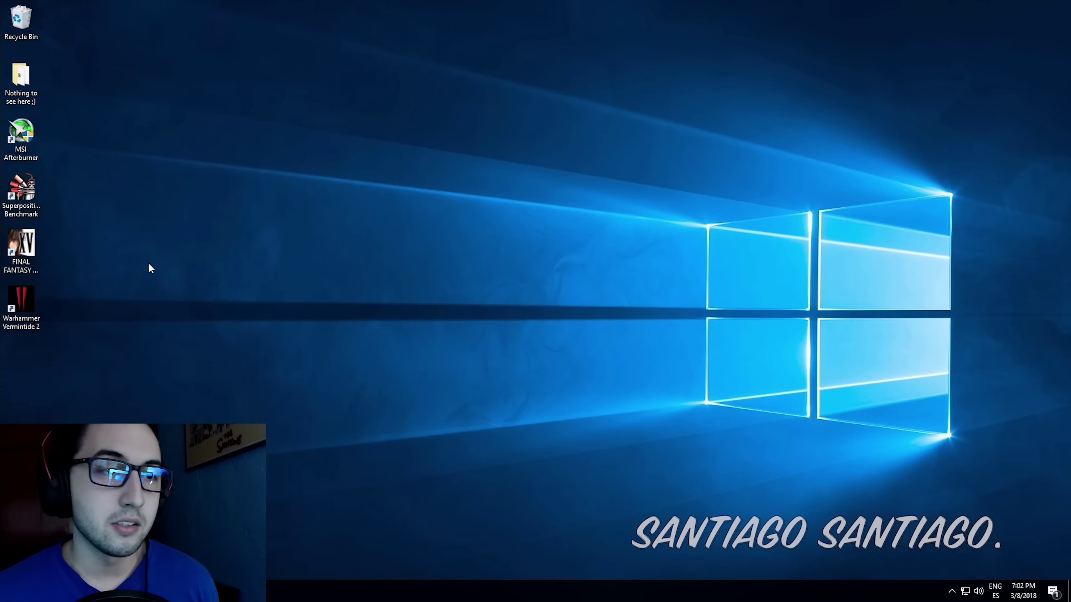
Step: Launch MSI Afterburner and switch its User Interface skin to Default MSI Afterburner v3
double_click(21, 139)
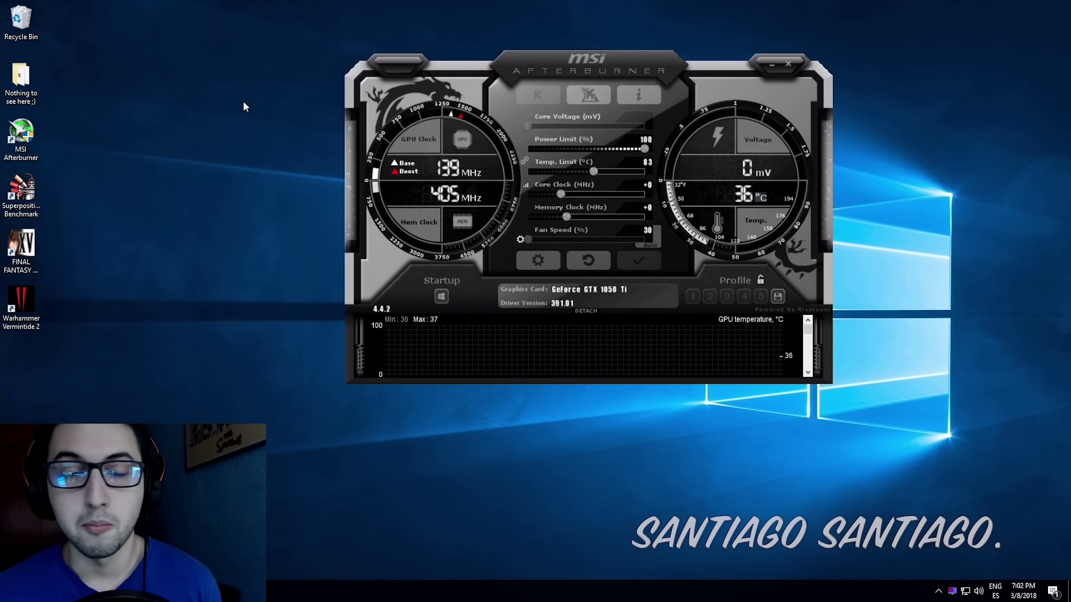
click(548, 260)
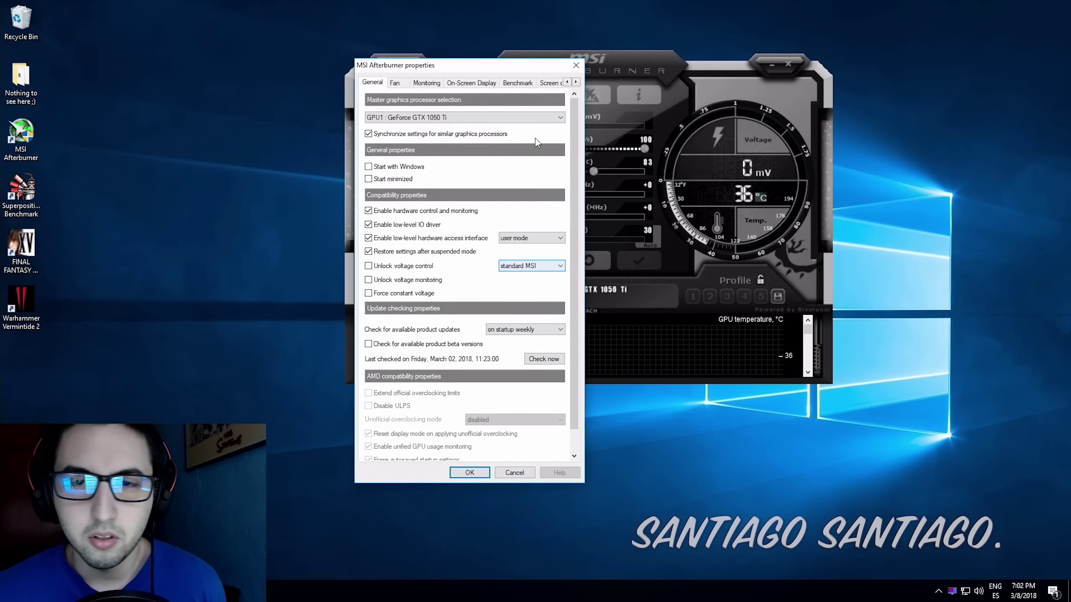
click(576, 82)
click(576, 82)
click(535, 83)
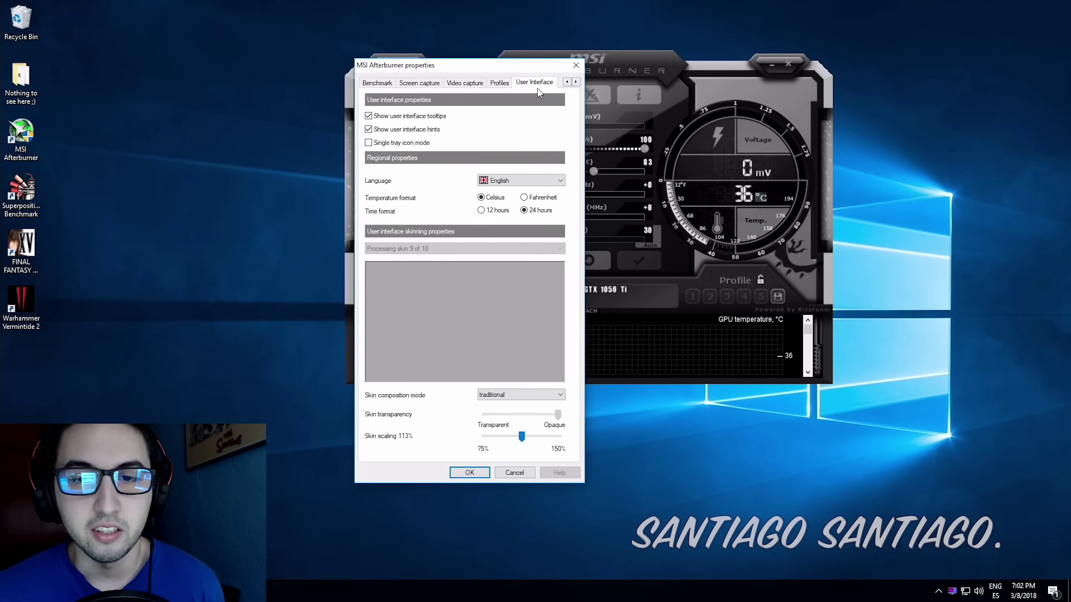
click(521, 248)
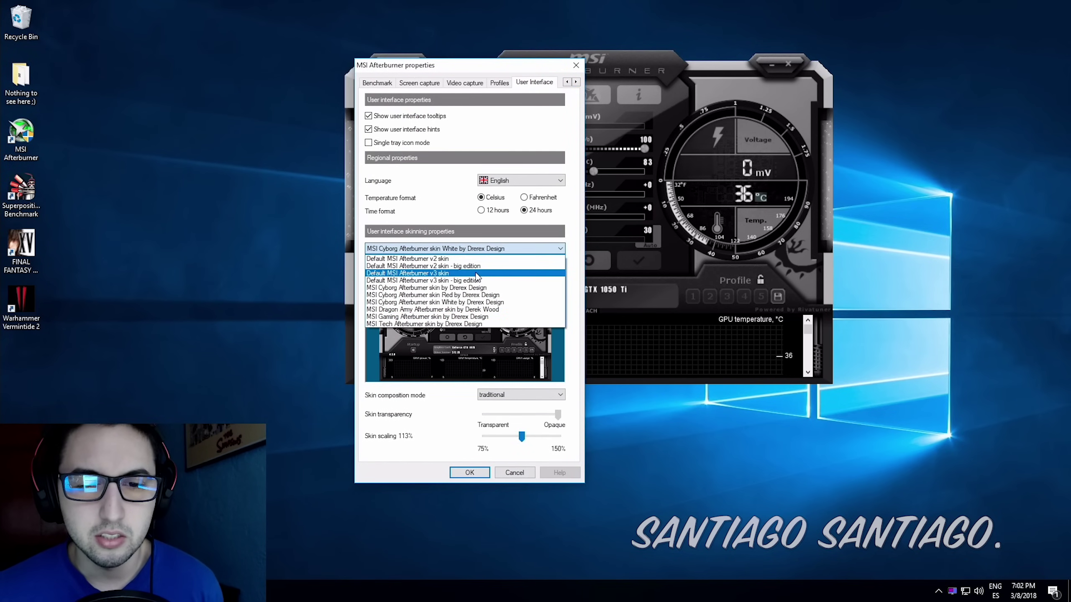
click(475, 273)
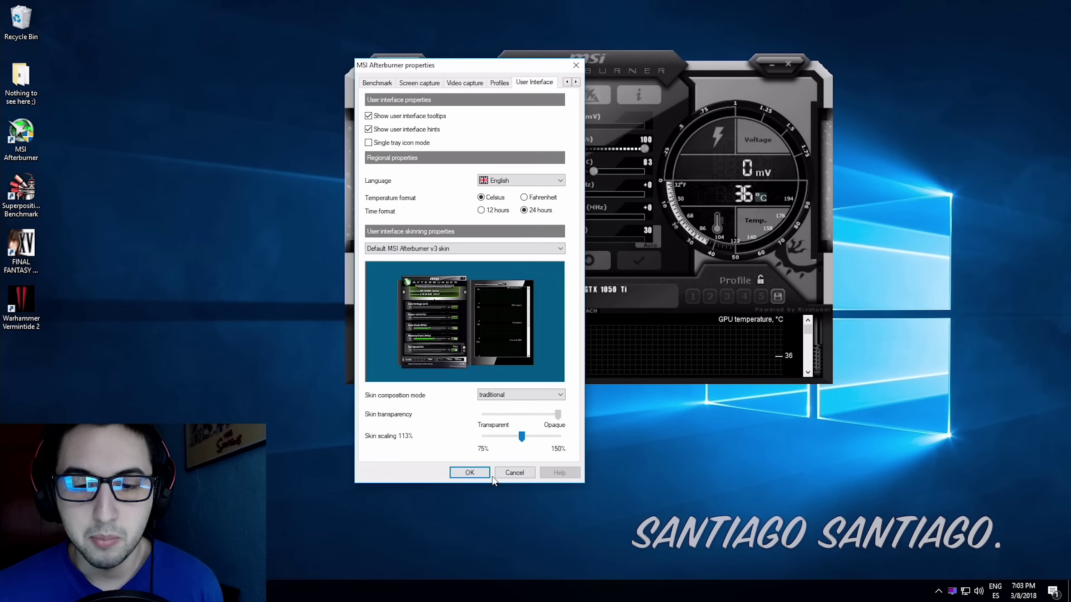
click(475, 478)
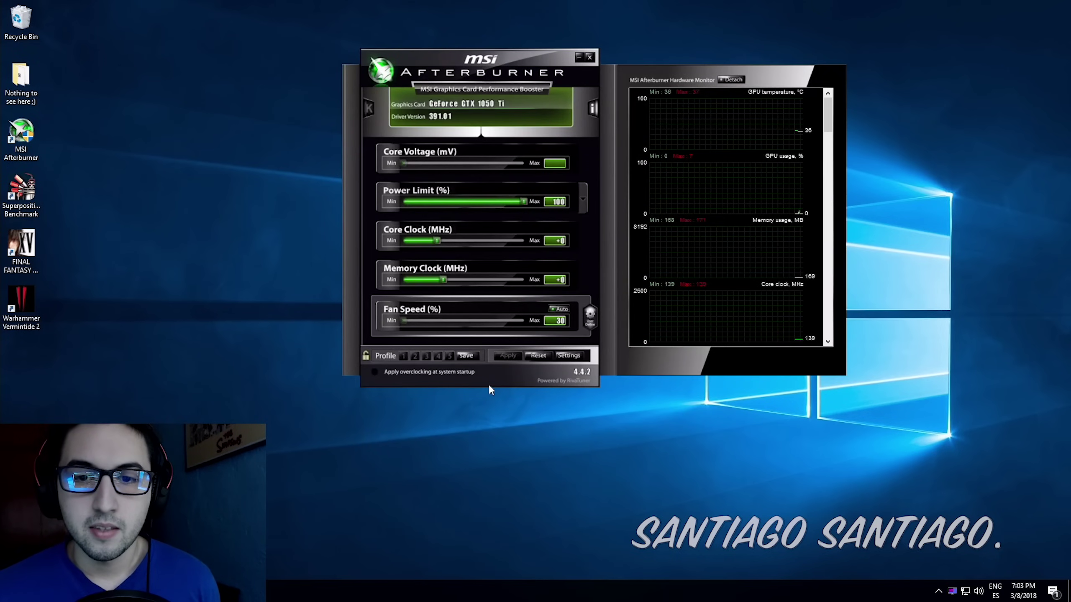
Step: Enter a +50 MHz Core Clock offset and apply it to the graphics card
key(super+plus)
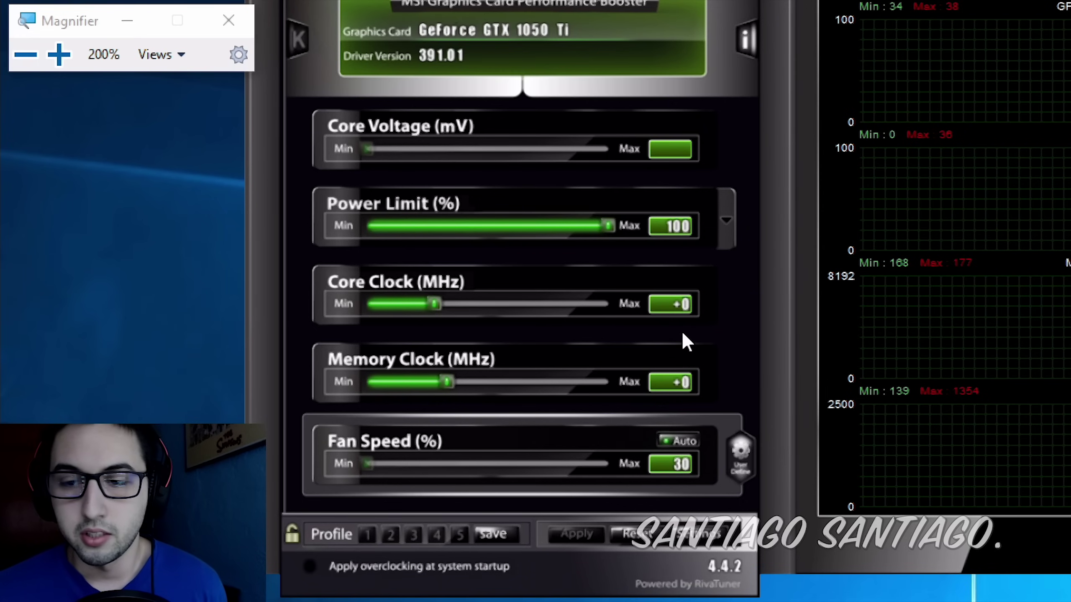
mouse_move(676, 307)
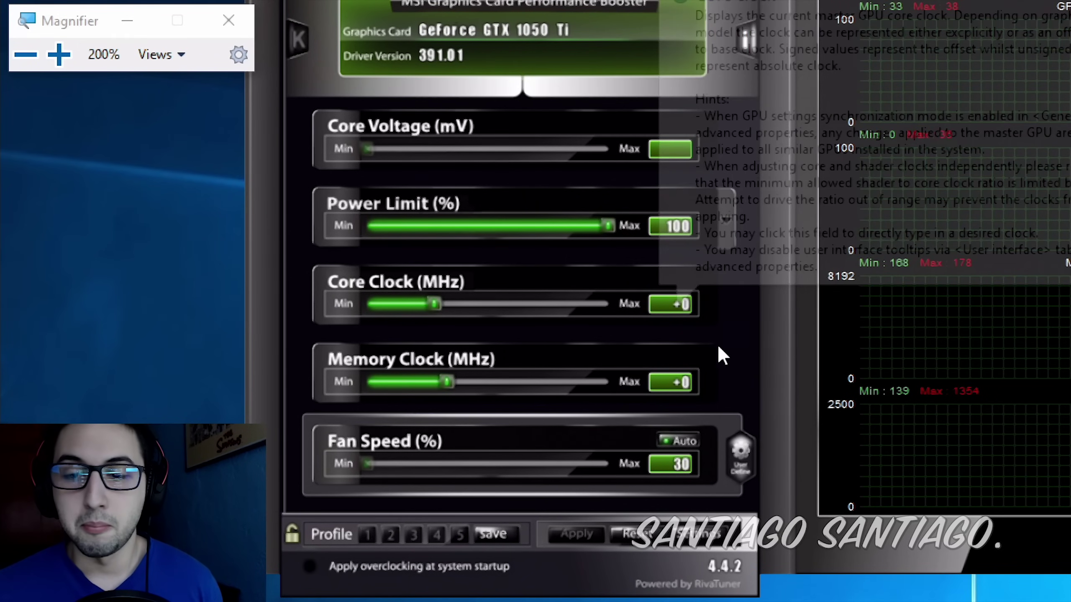
click(680, 303)
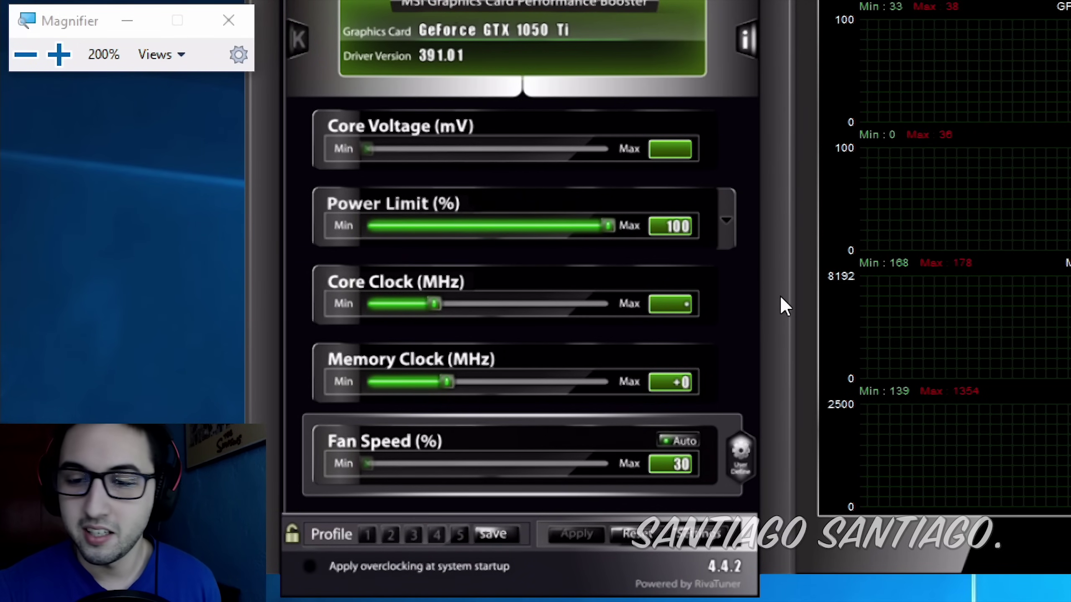
text(50)
key(Return)
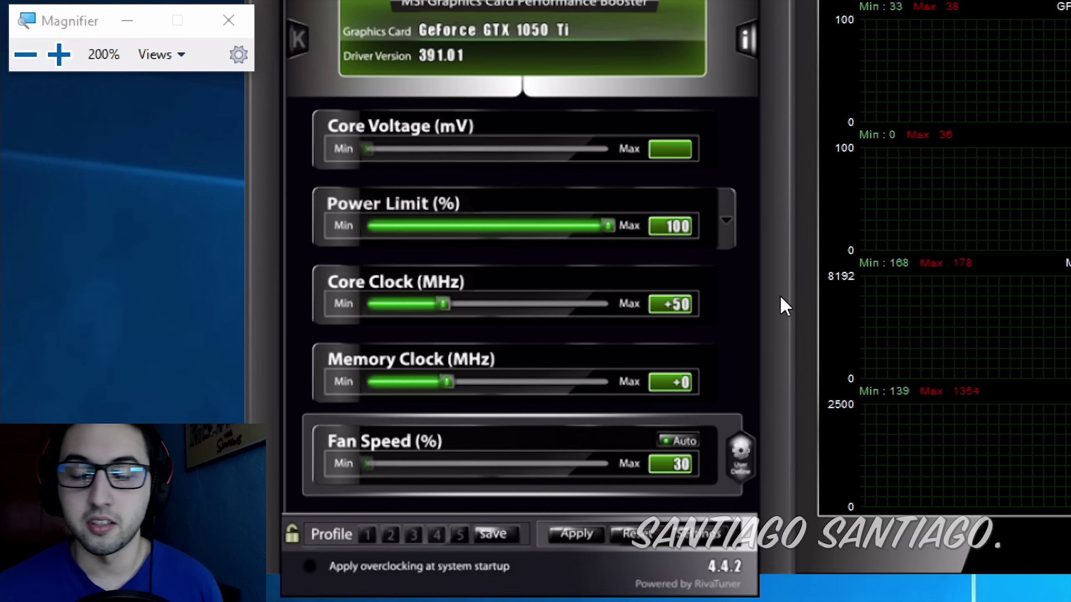
click(577, 534)
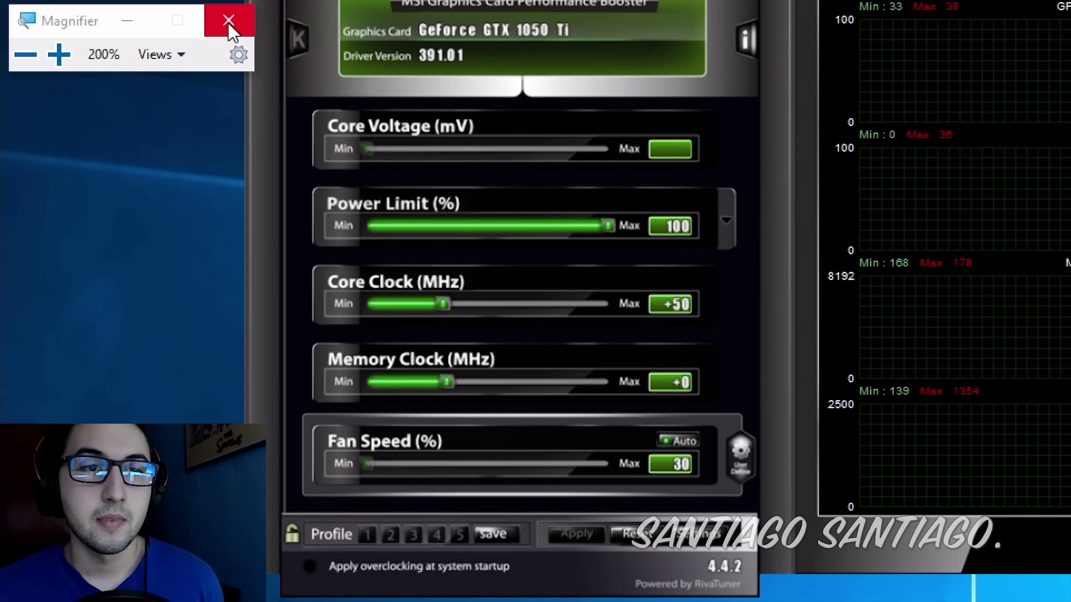
click(227, 22)
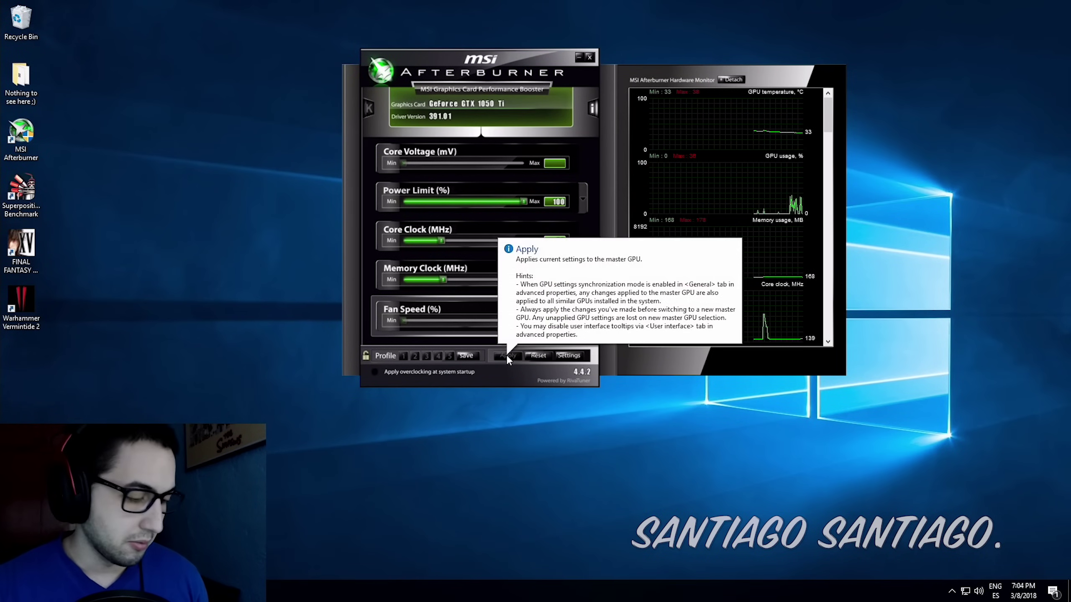
key(super+plus)
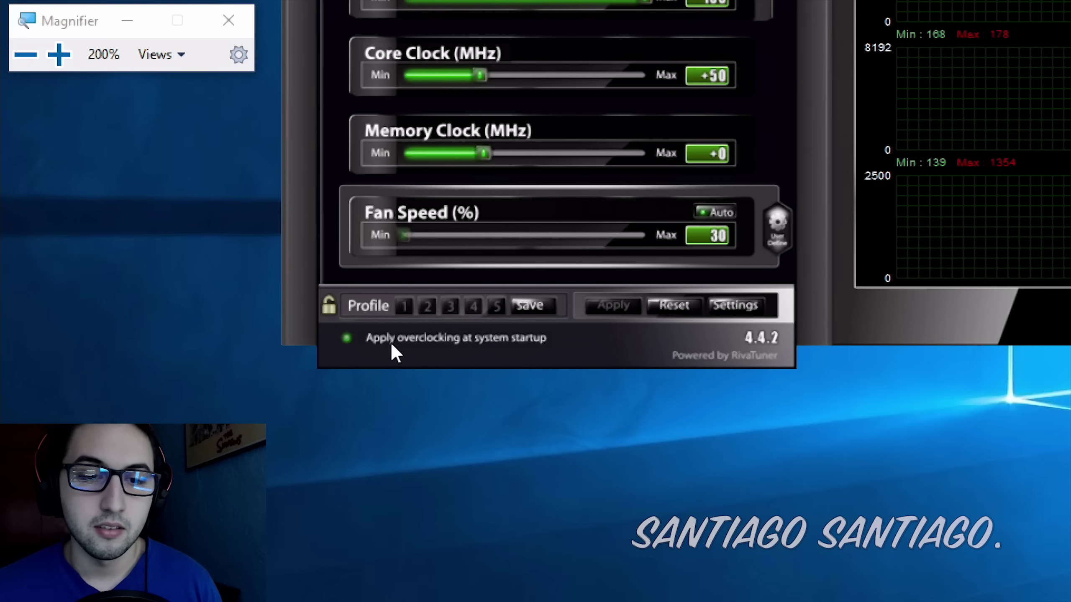
mouse_move(398, 340)
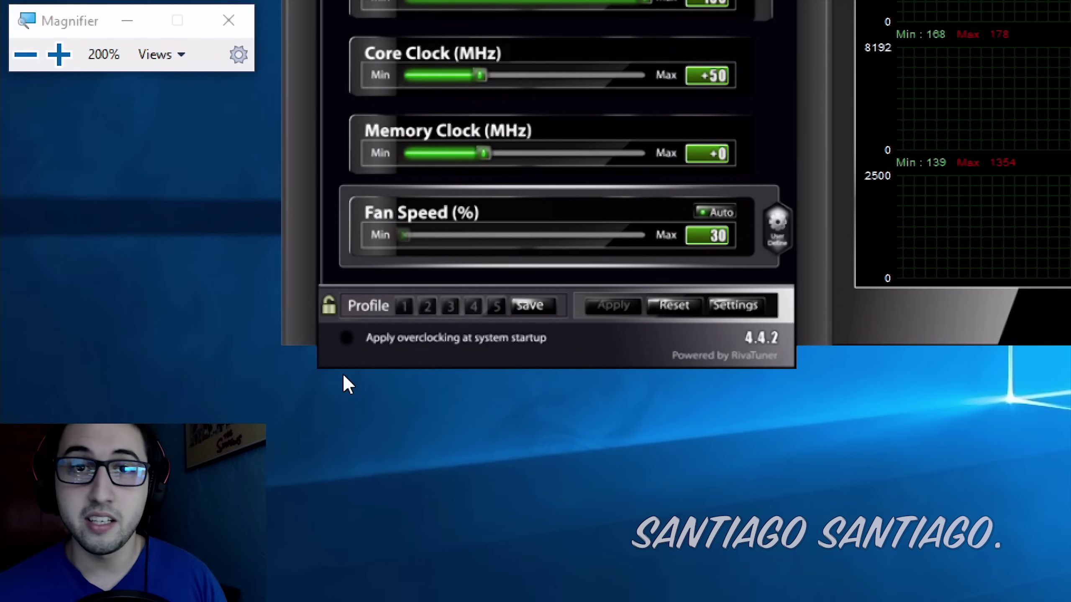
click(362, 335)
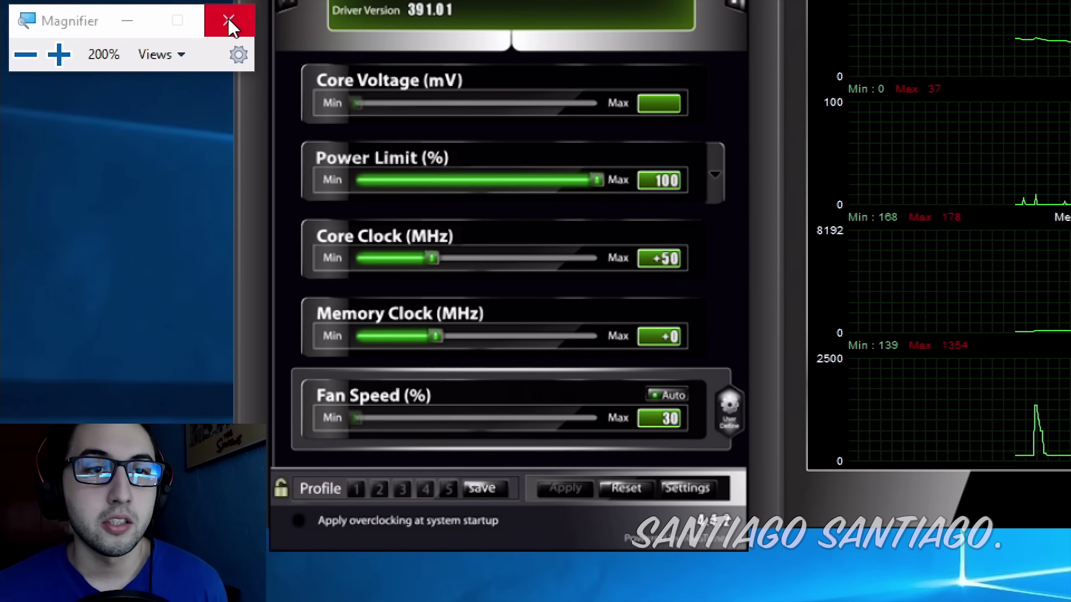
click(228, 20)
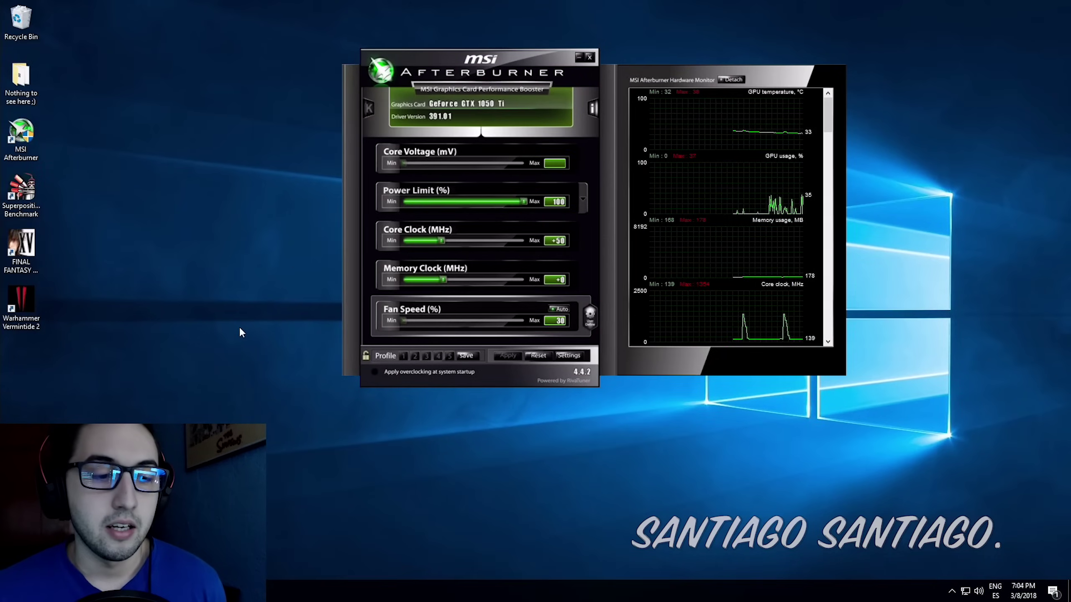
Step: Open Superposition Benchmark, move its window up-left and open the quality preset list
click(36, 197)
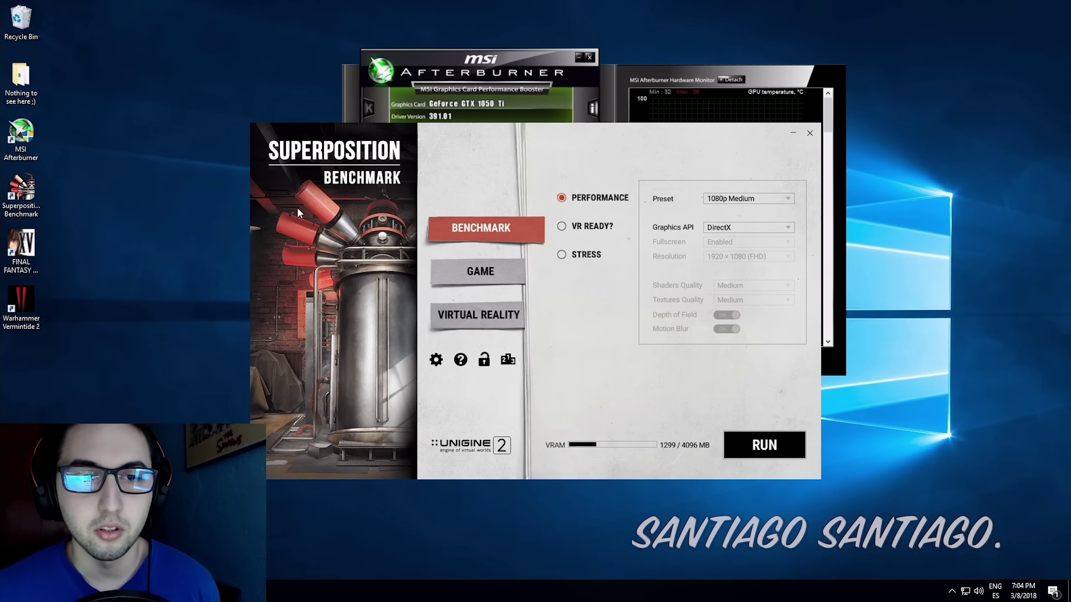
drag(602, 134, 476, 76)
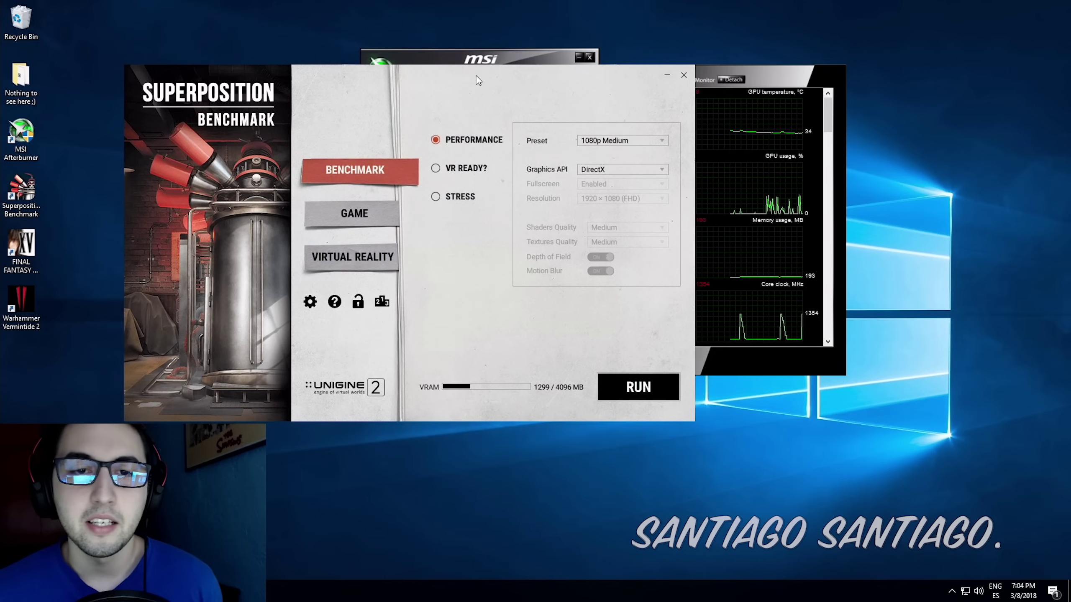
click(599, 141)
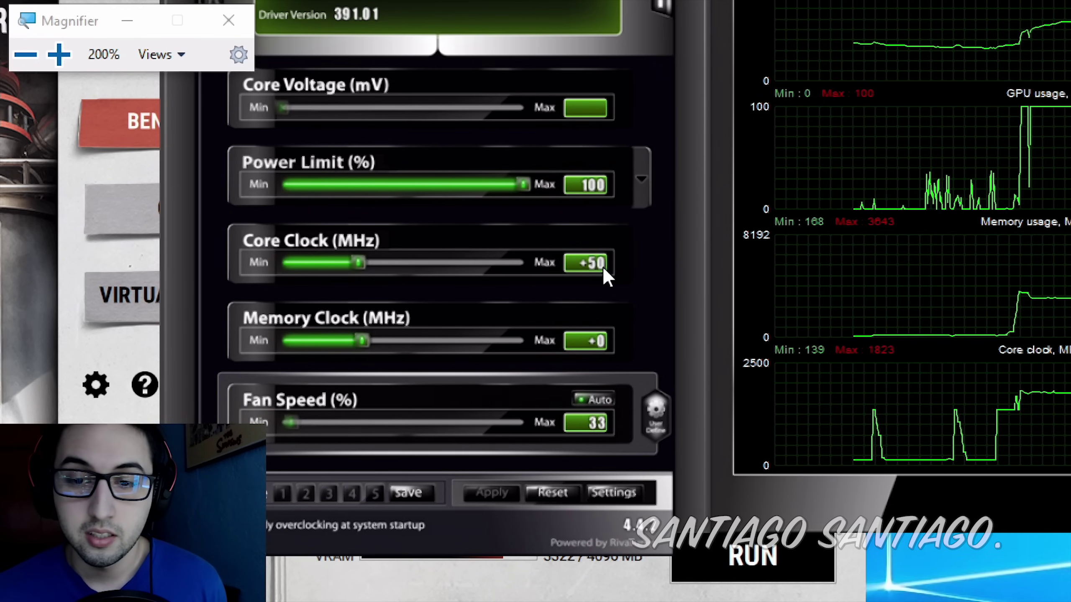
Step: Set the Core Clock offset to +100 MHz in Afterburner and apply it
text(100)
key(Return)
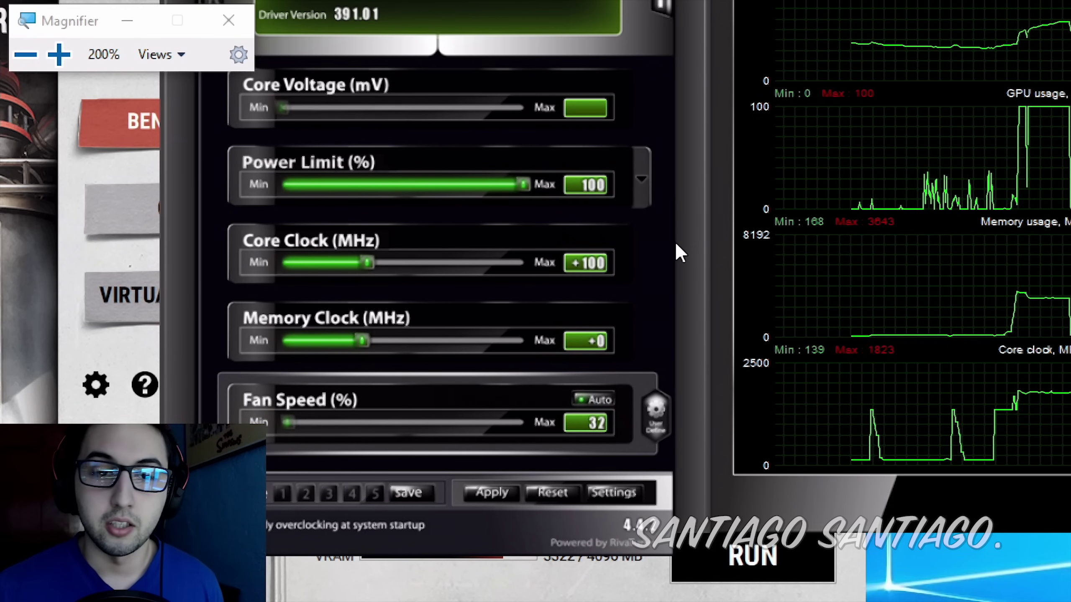
click(484, 493)
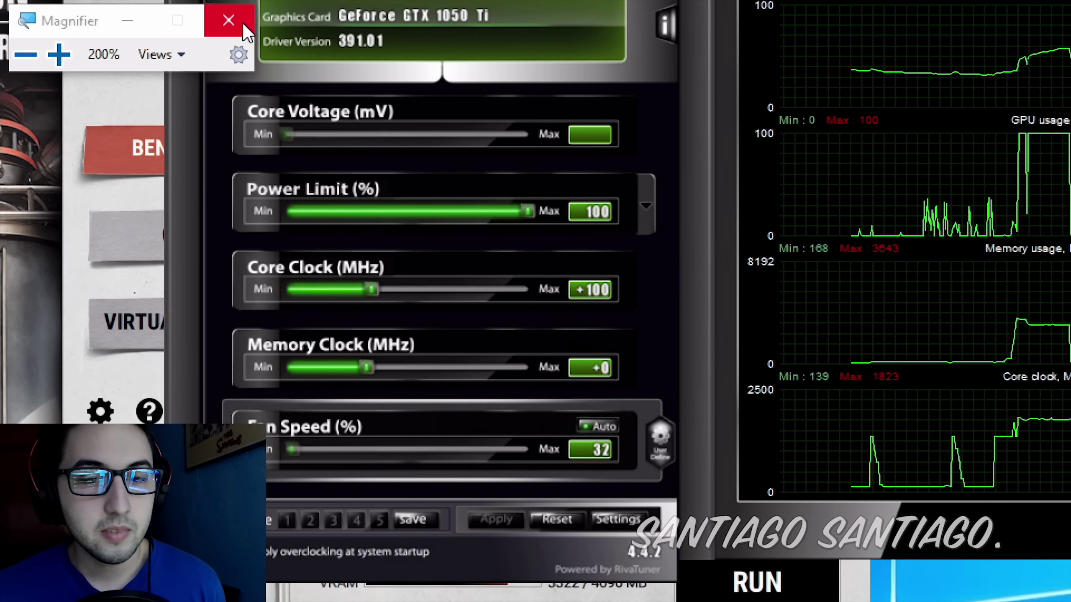
click(243, 22)
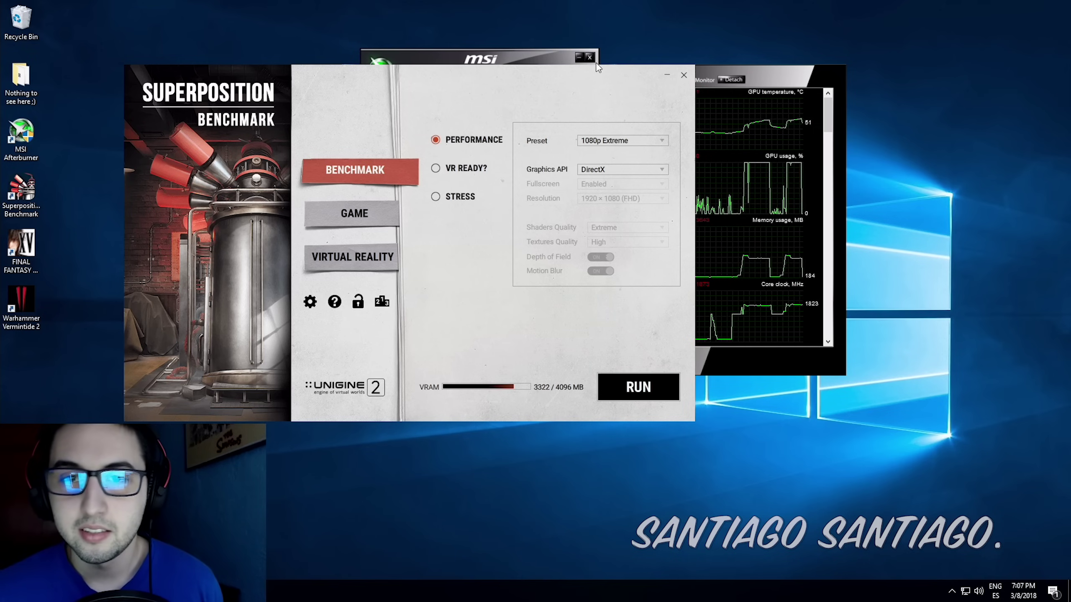
Step: Enter Core Clock offsets of 150, then 200, in the Afterburner value box
click(547, 61)
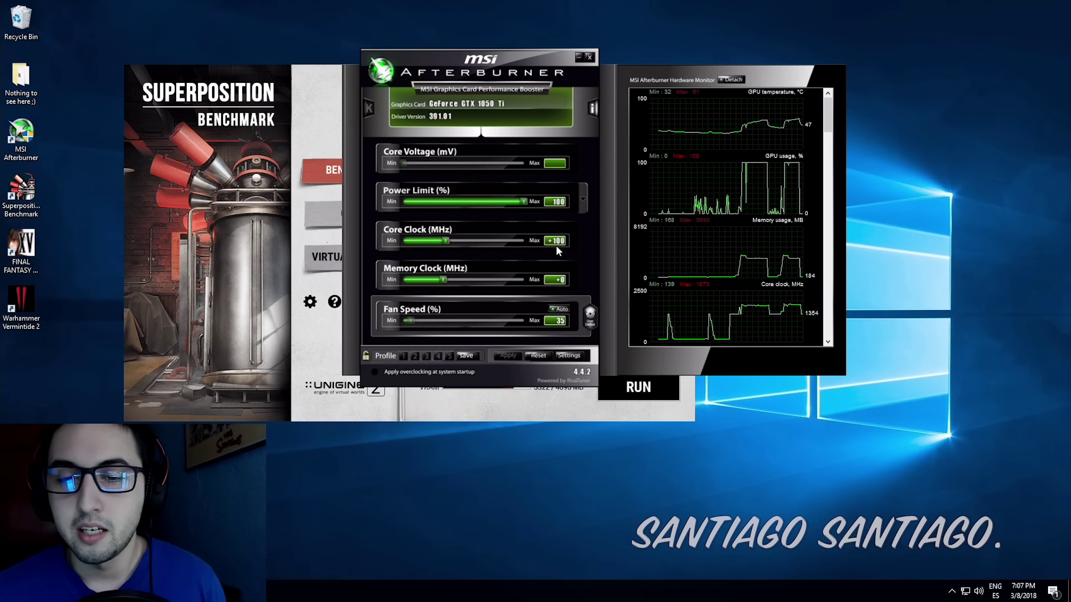
text(150)
key(Return)
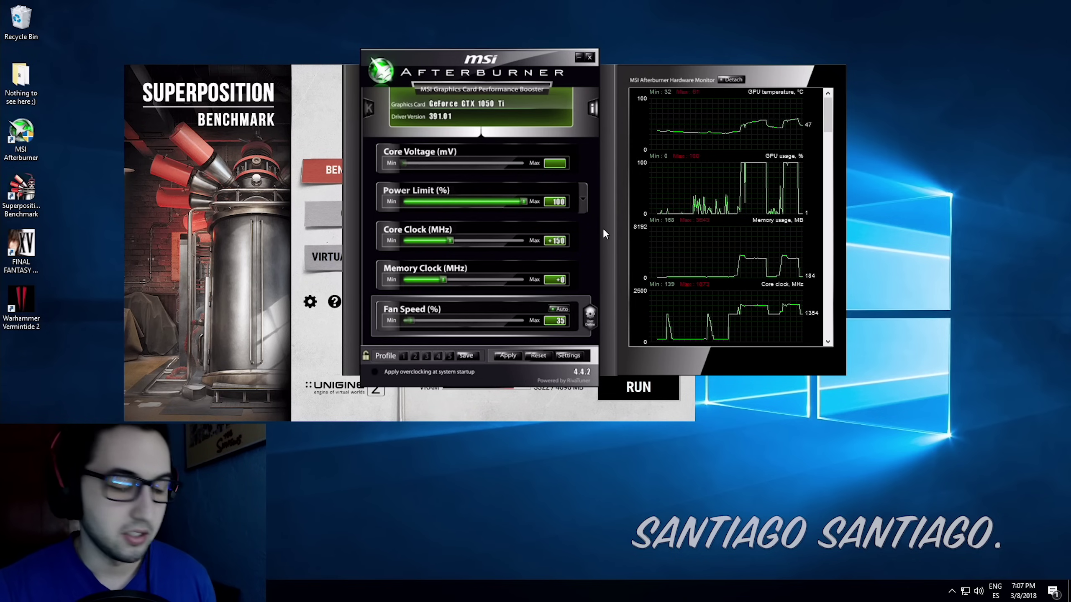
key(super+plus)
click(558, 239)
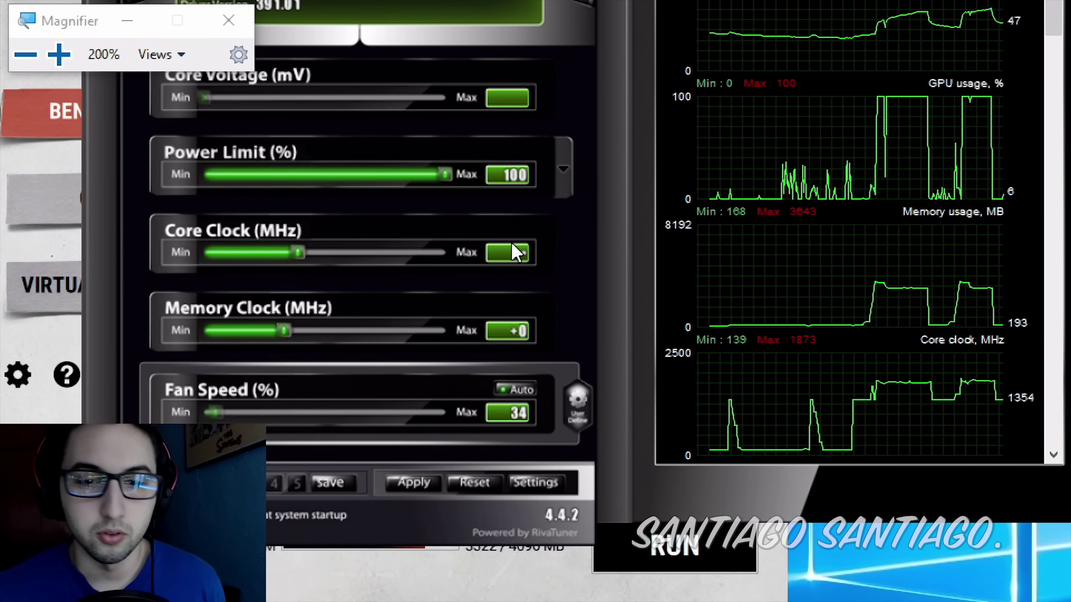
text(200)
key(Return)
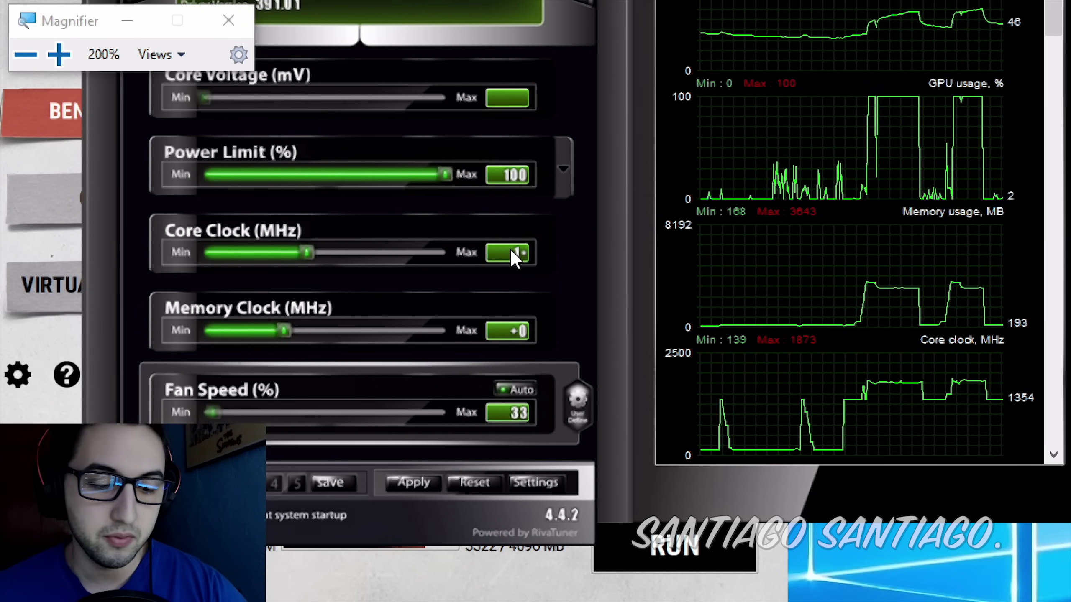
Step: Correct the Core Clock offset back to +150 MHz, fixing a mistyped 165
text(150)
key(Return)
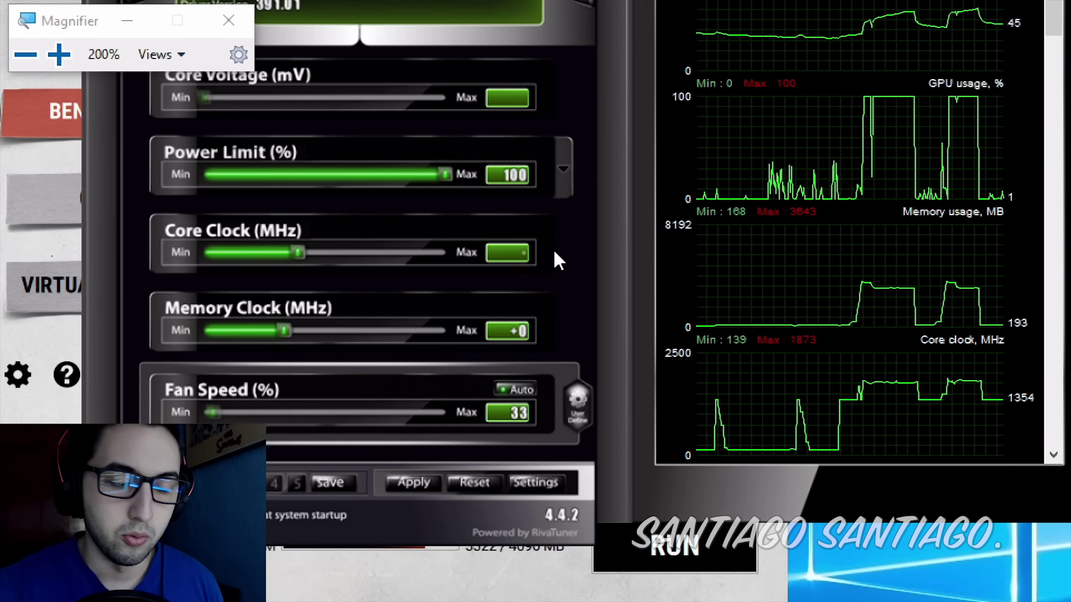
text(165)
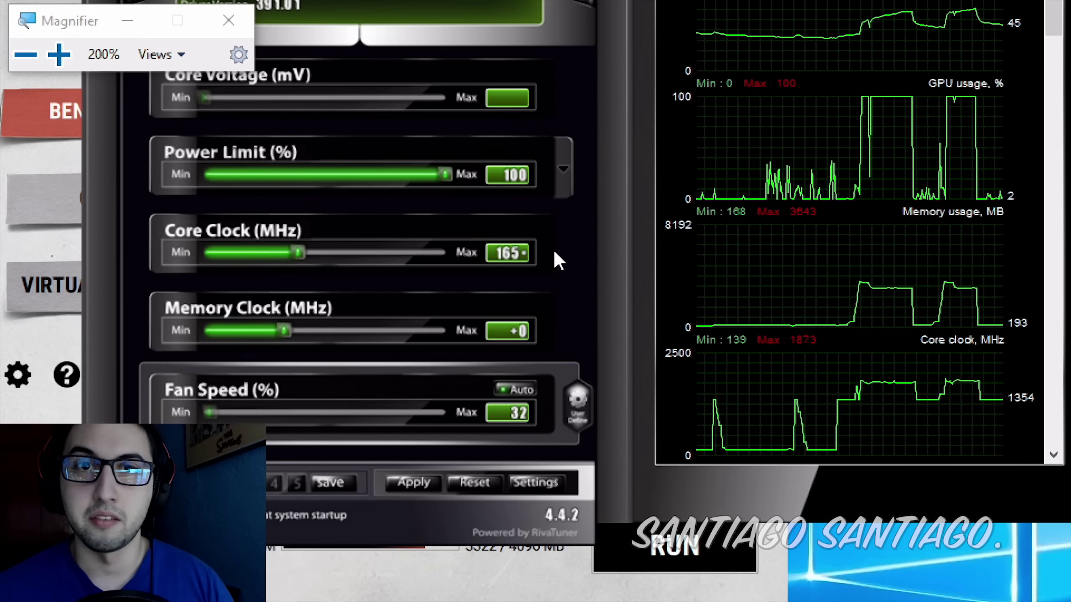
key(BackSpace)
key(BackSpace)
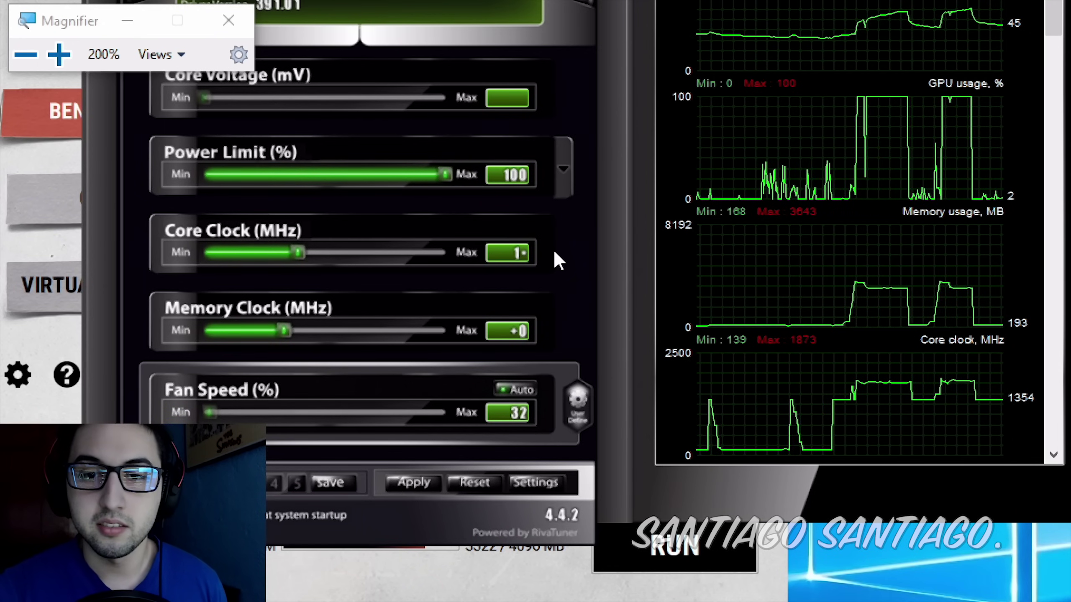
text(50)
key(Return)
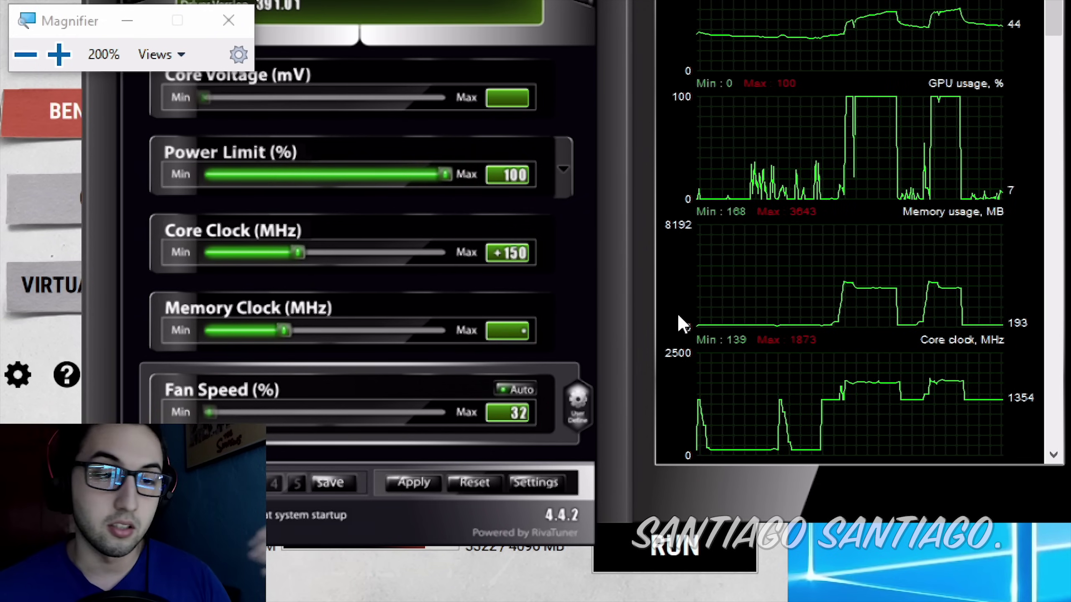
Step: Enter 650 in the Memory Clock box for a +650 MHz memory offset
mouse_move(677, 315)
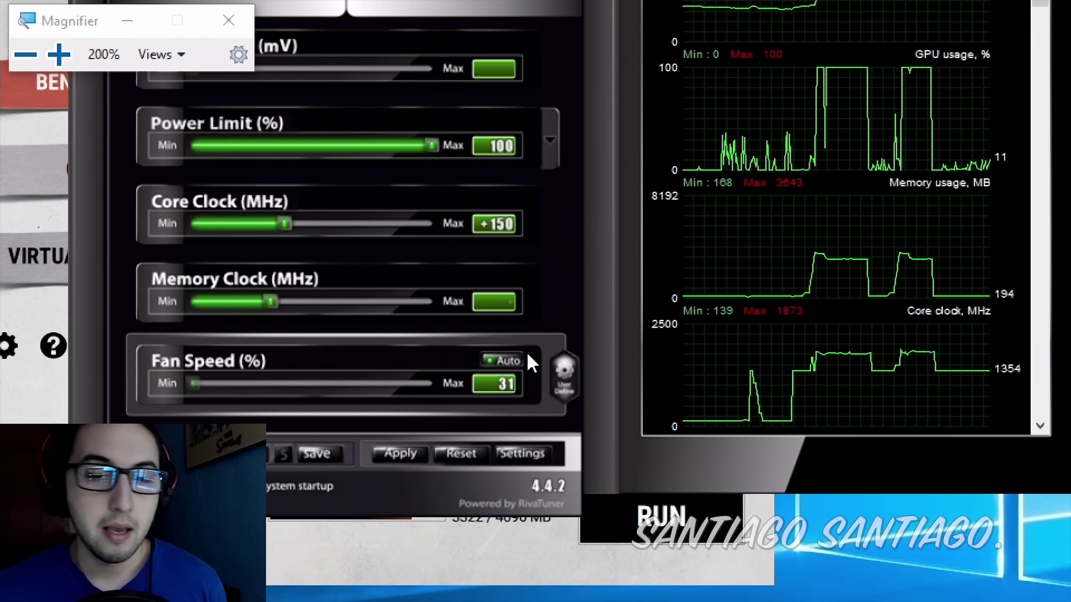
text(650)
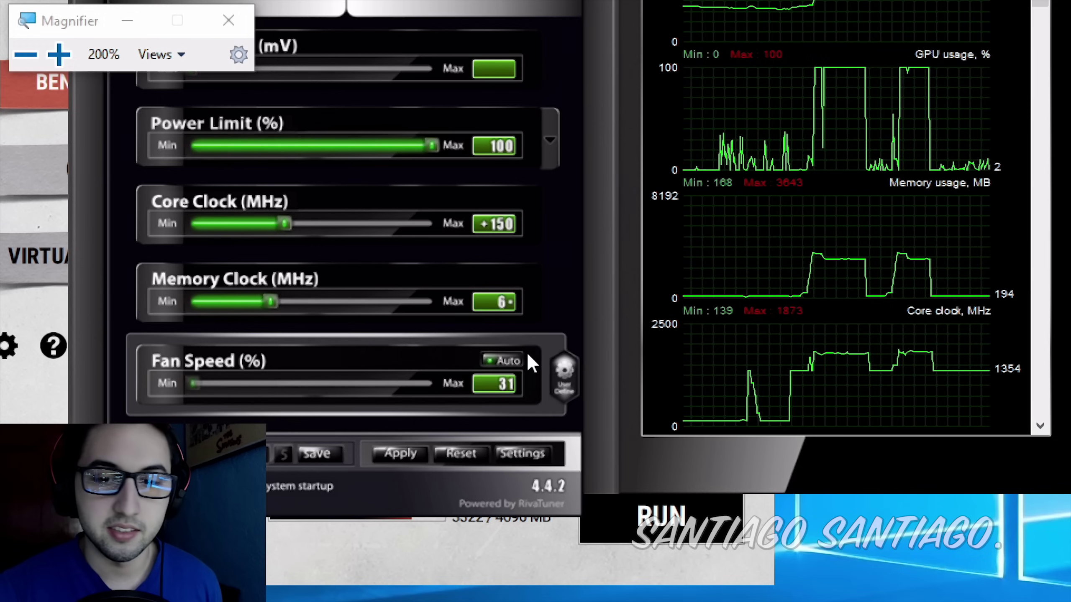
key(Return)
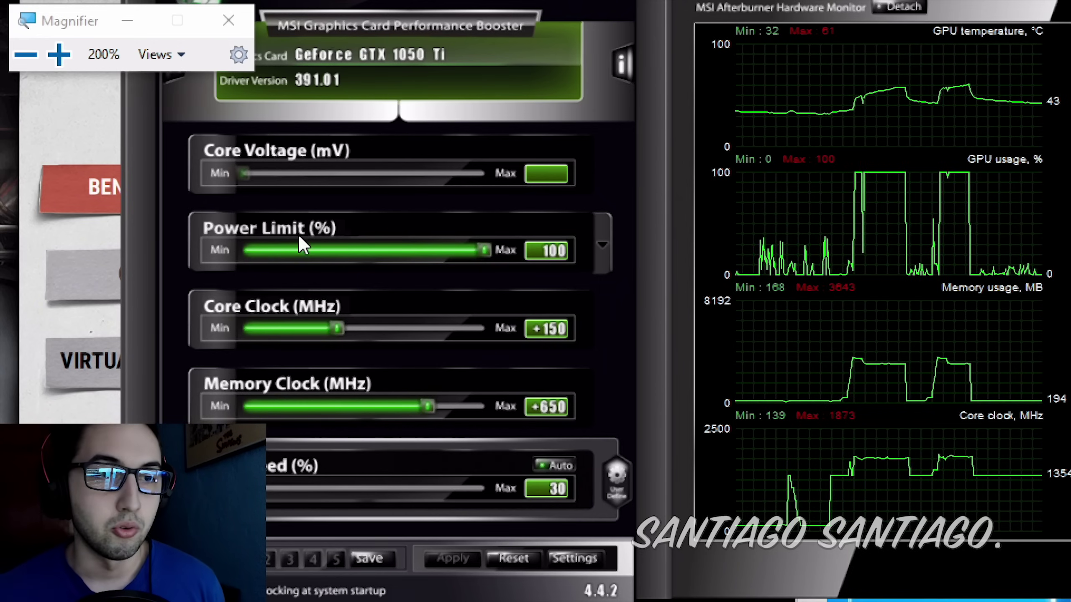
Step: Switch between Afterburner and Superposition, leaving the 1080p Extreme benchmark launcher in front
key(alt+Tab)
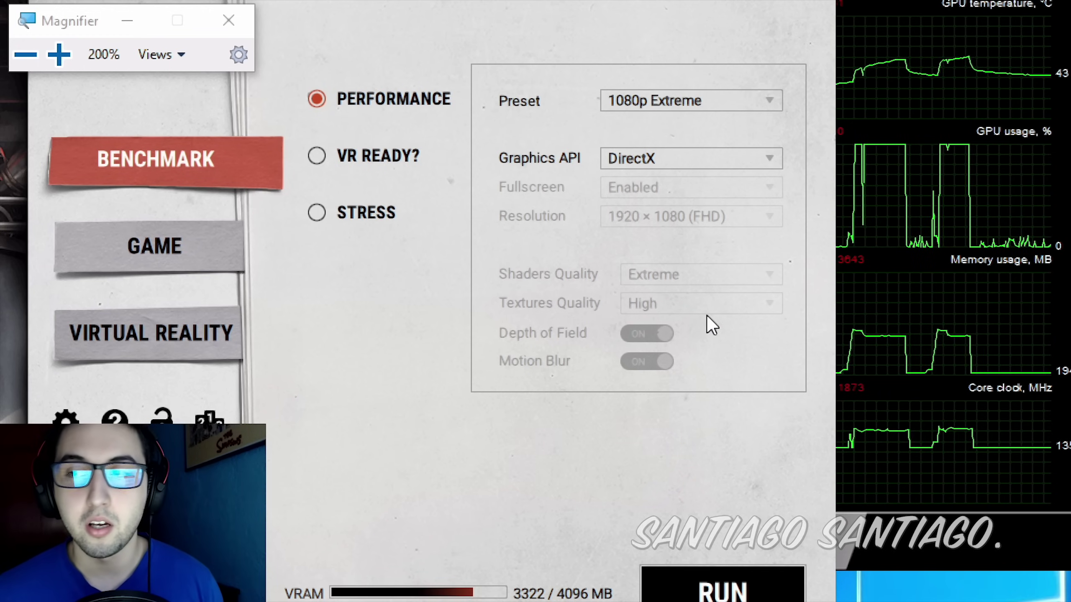
click(927, 303)
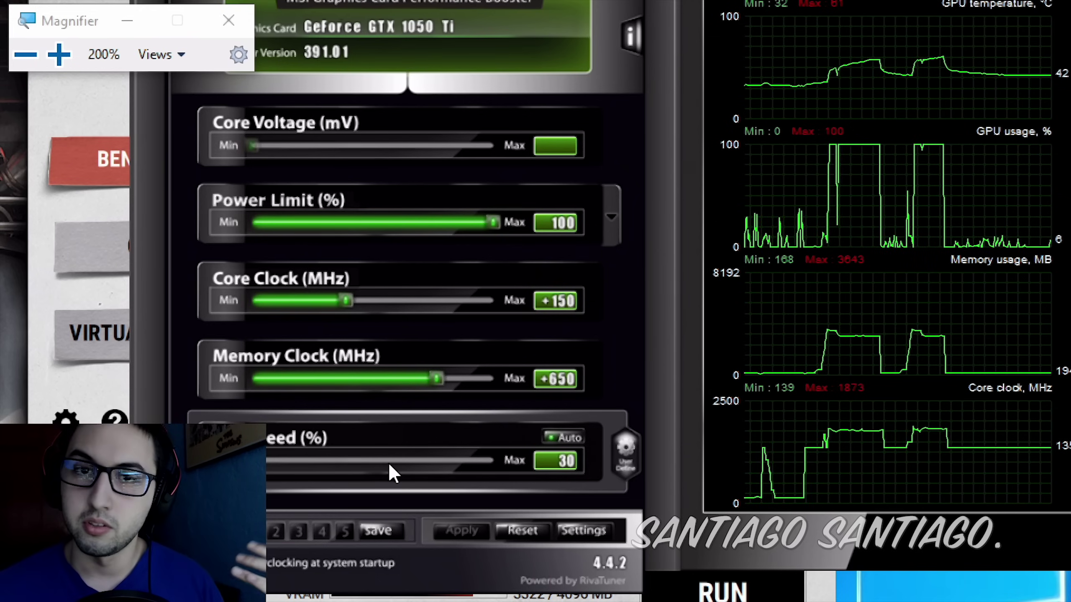
mouse_move(389, 465)
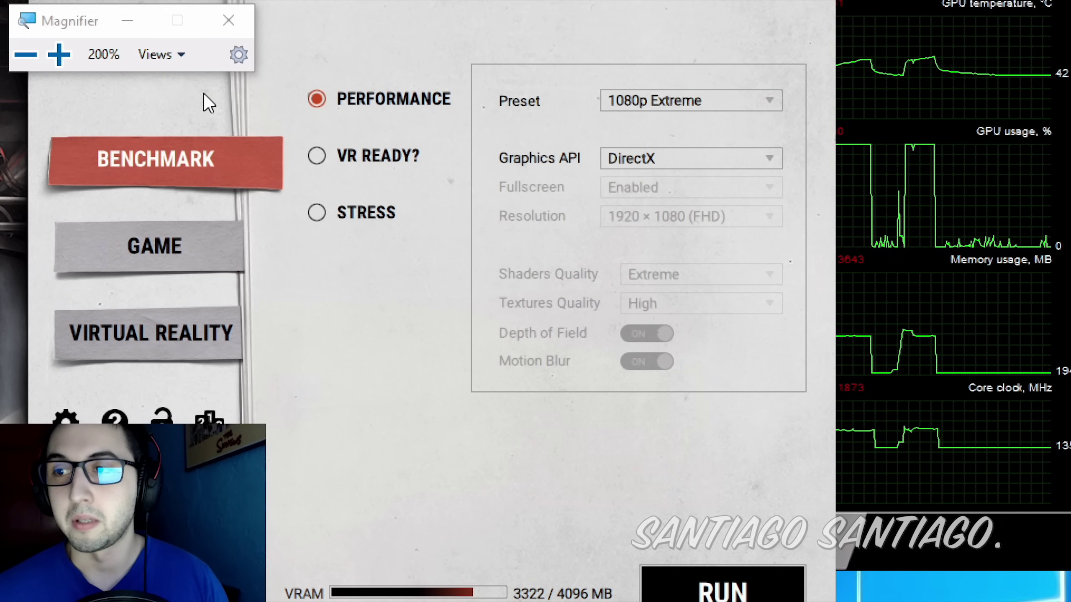
click(879, 170)
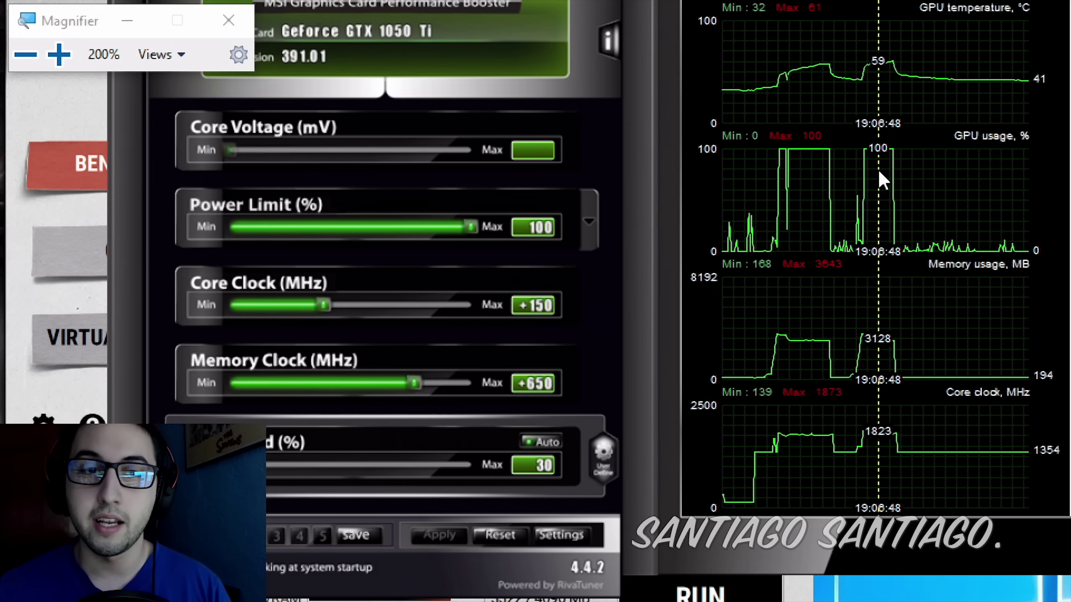
click(102, 204)
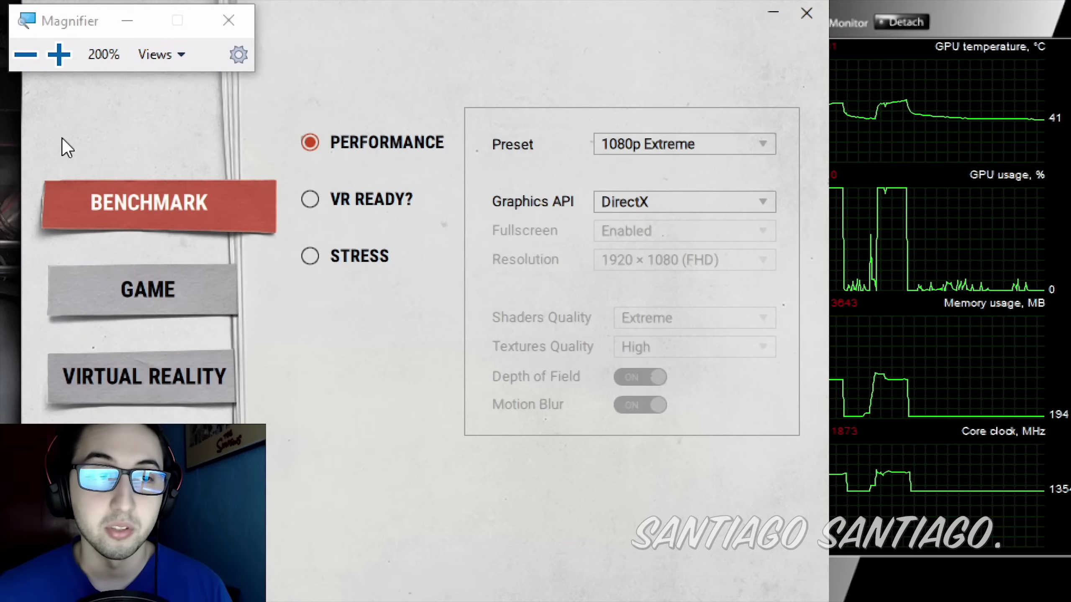
Step: Close the Superposition Benchmark window so only MSI Afterburner remains on screen
click(228, 20)
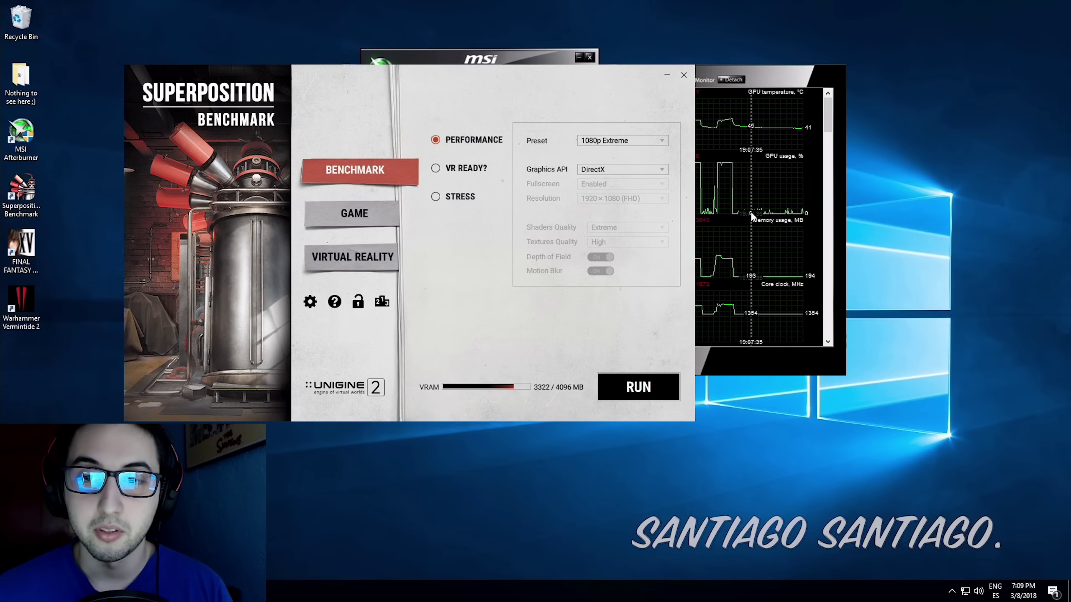
click(716, 219)
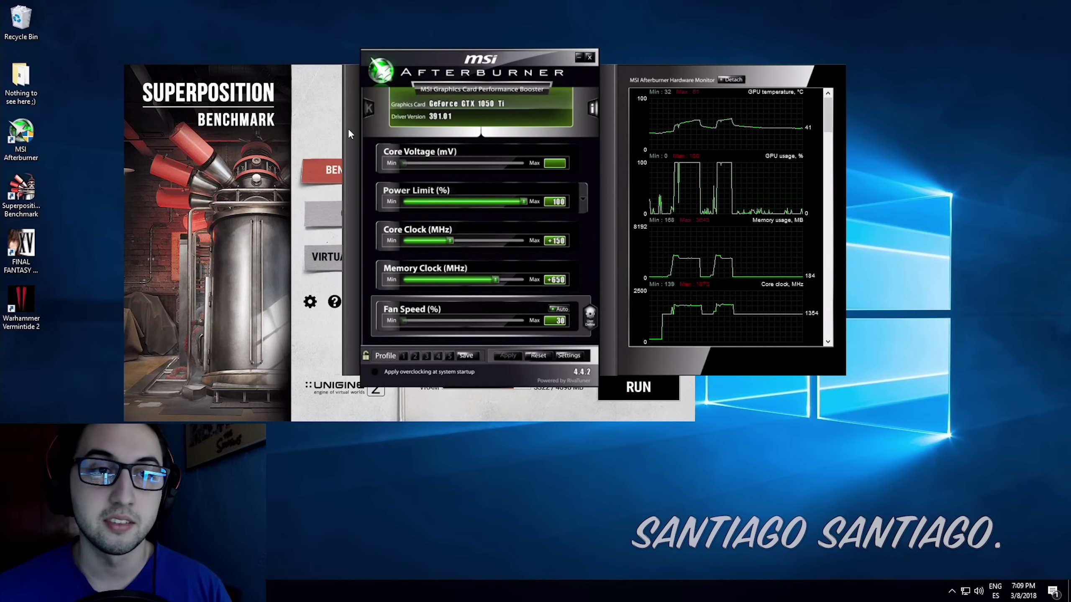
click(329, 107)
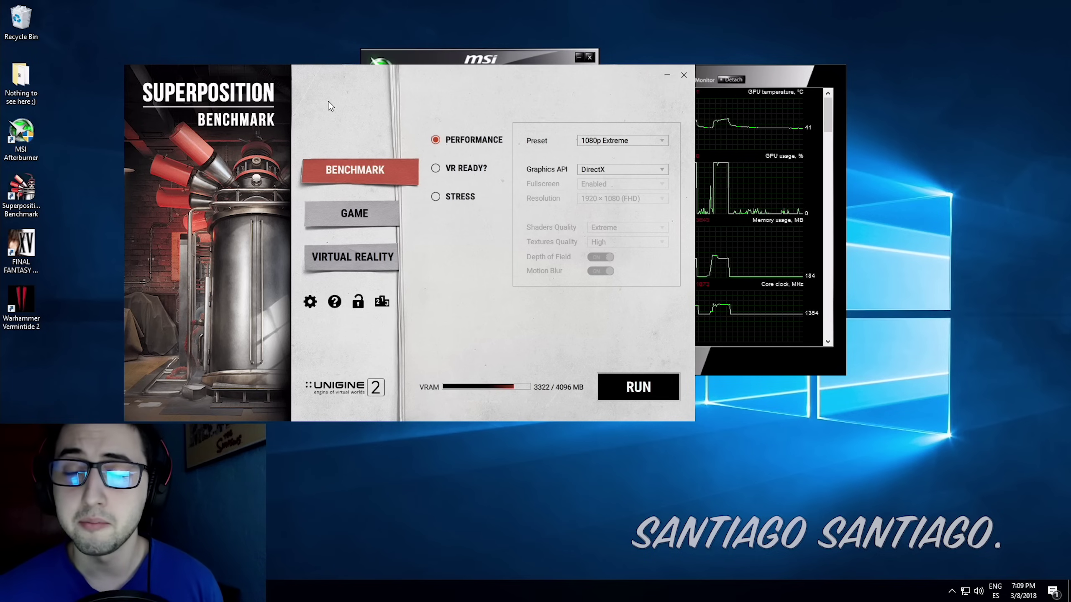
click(684, 75)
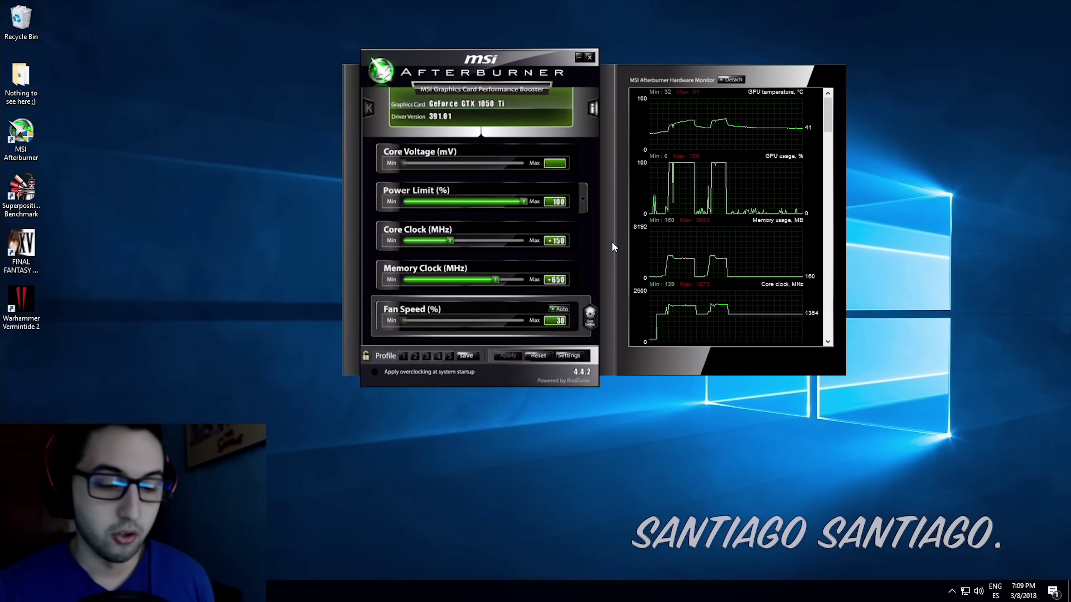
key(super+plus)
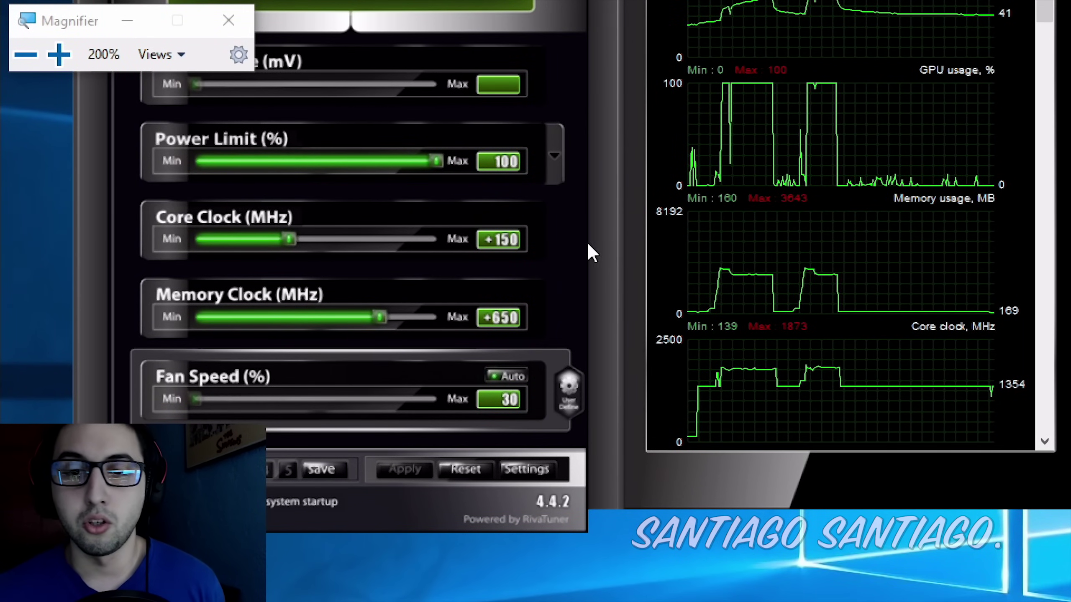
Step: Re-enter the +150 MHz core offset, save the overclock to Profile 1 and apply it
click(509, 245)
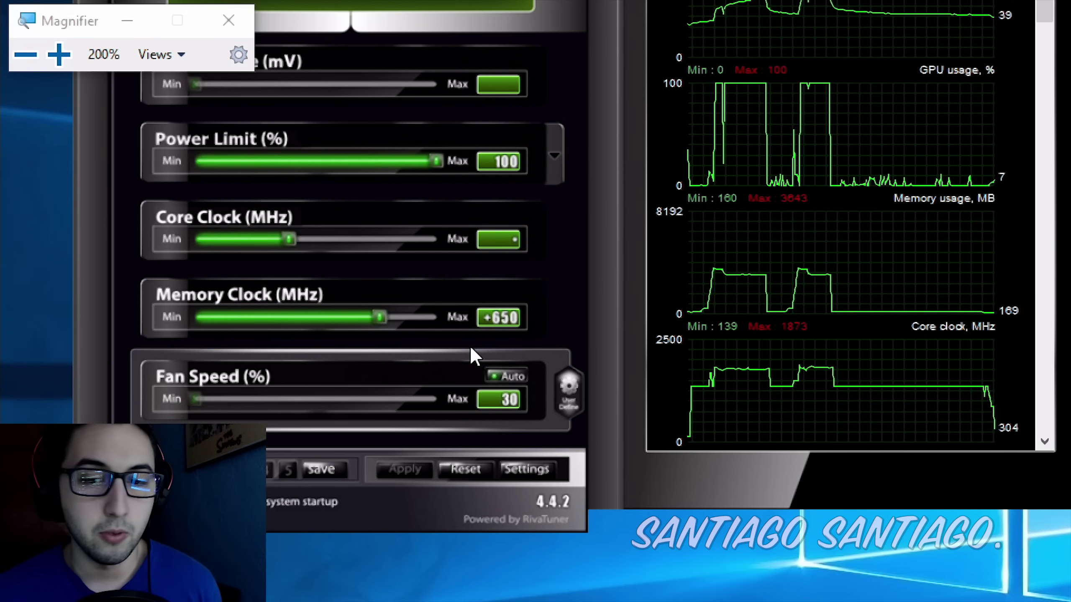
text(150)
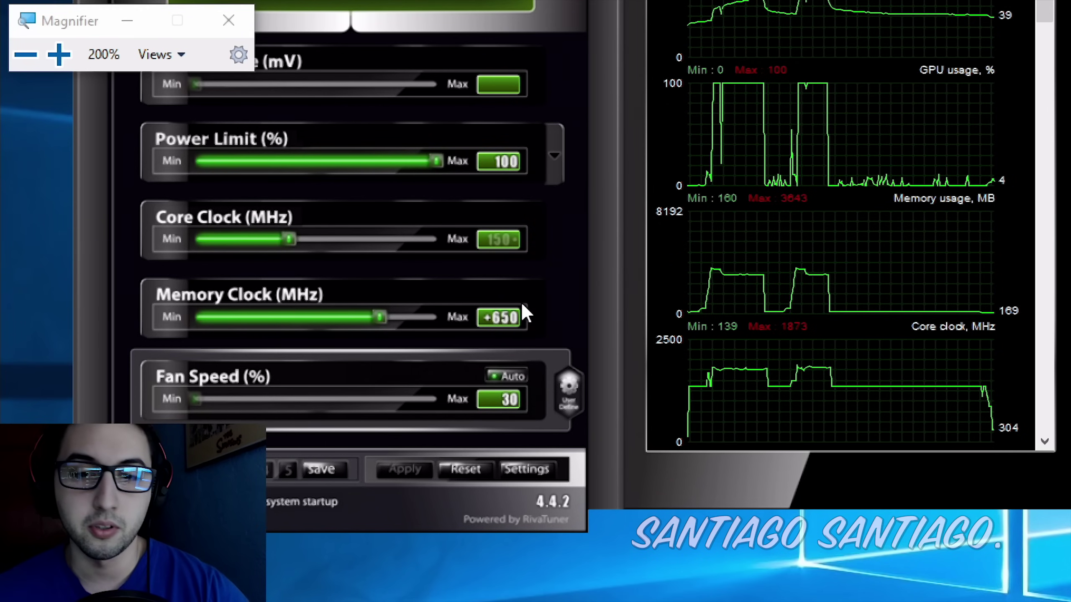
key(Return)
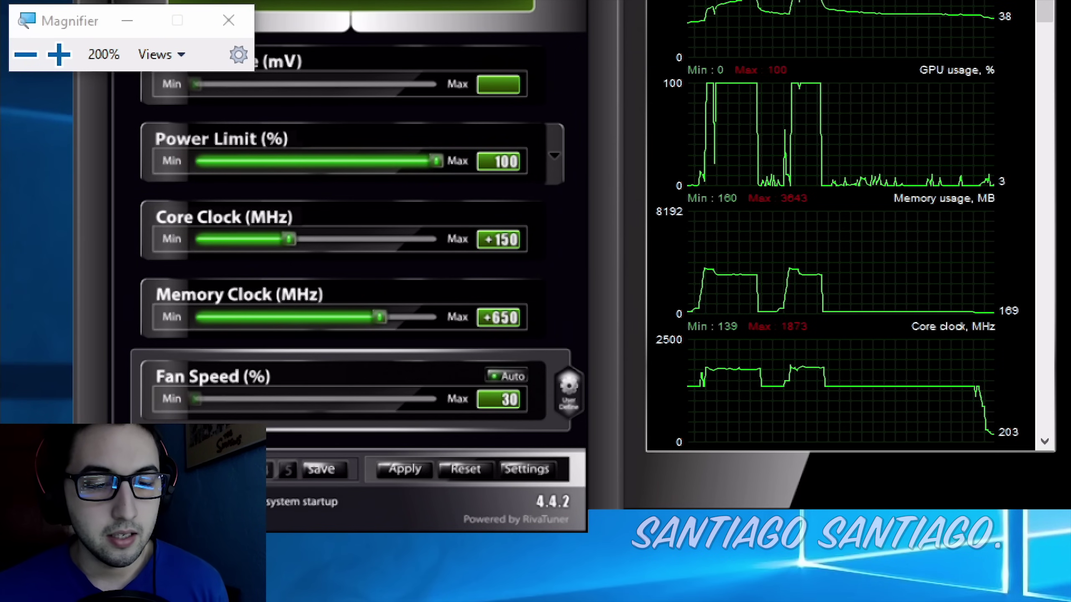
click(210, 469)
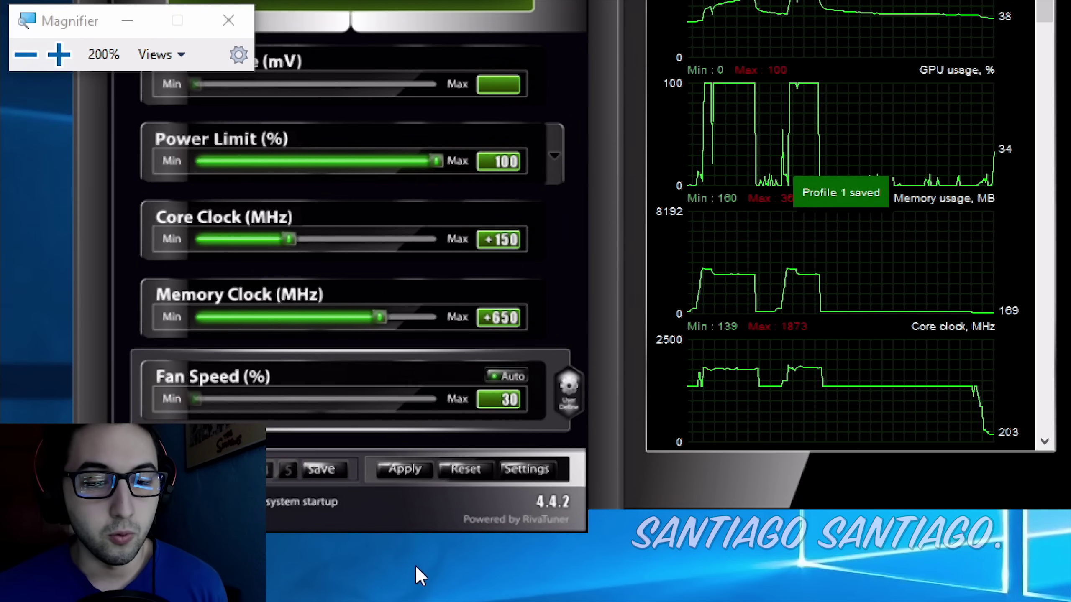
click(392, 466)
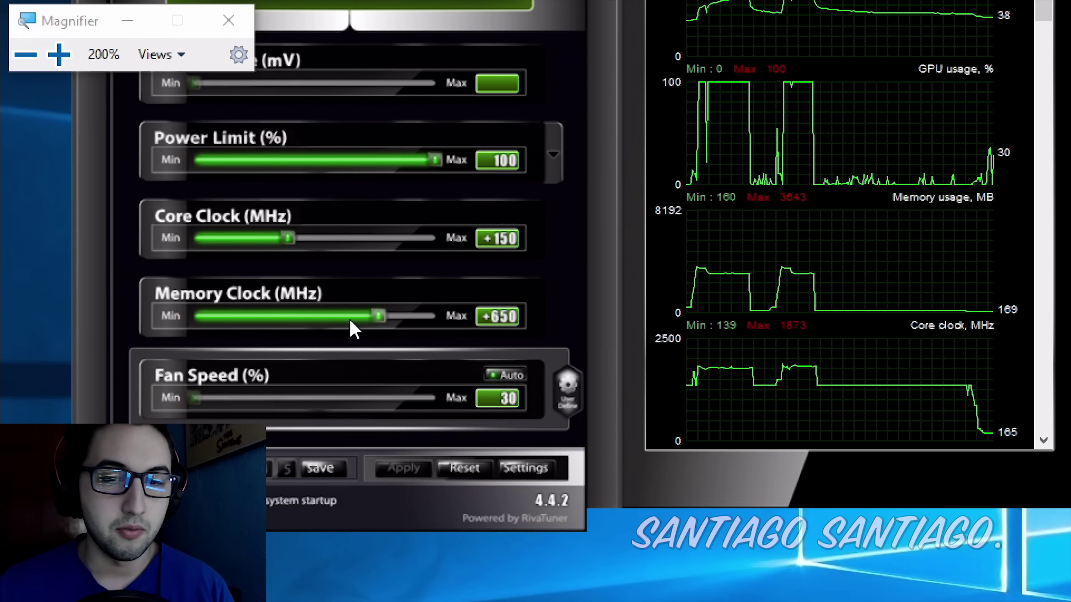
Step: Reset both offsets to +0, then load Profile 1 and apply its +150/+650 overclock
click(464, 468)
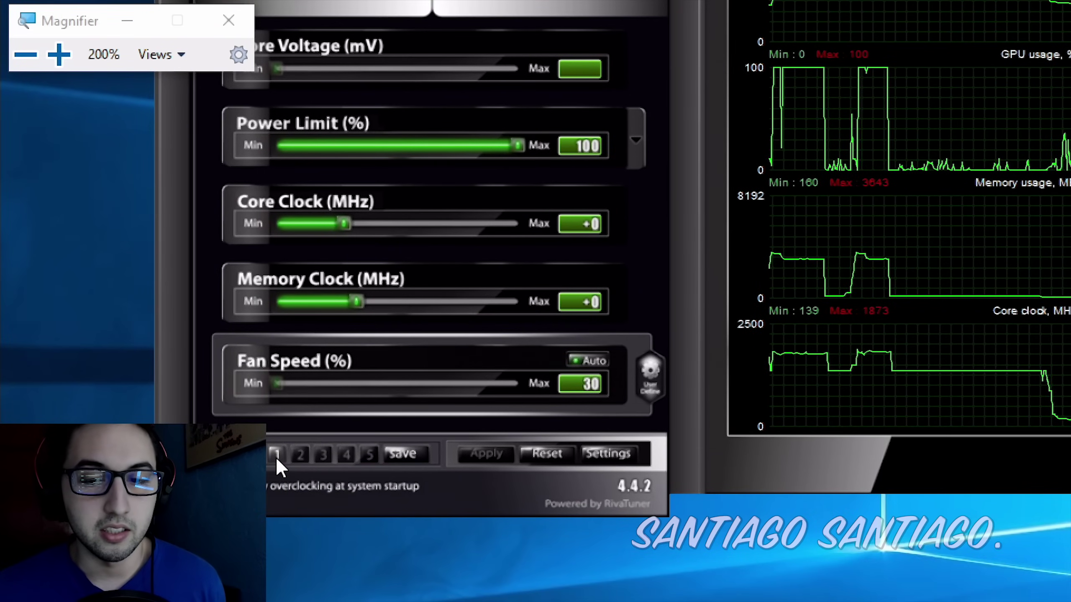
click(275, 455)
click(497, 459)
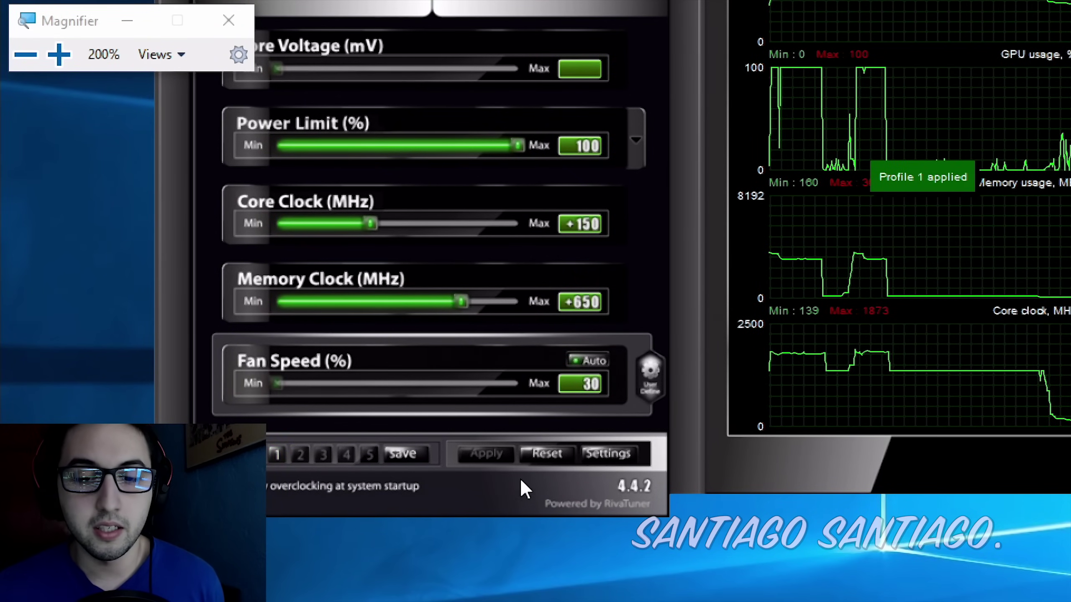